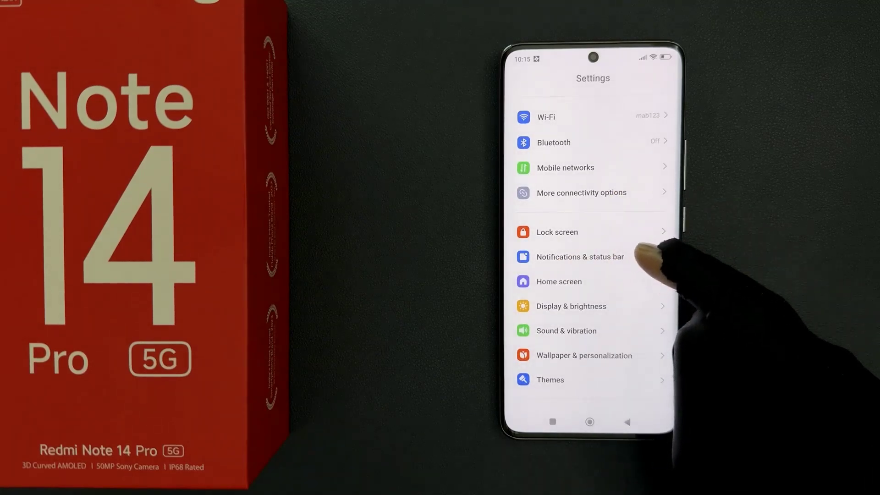
pyautogui.click(619, 258)
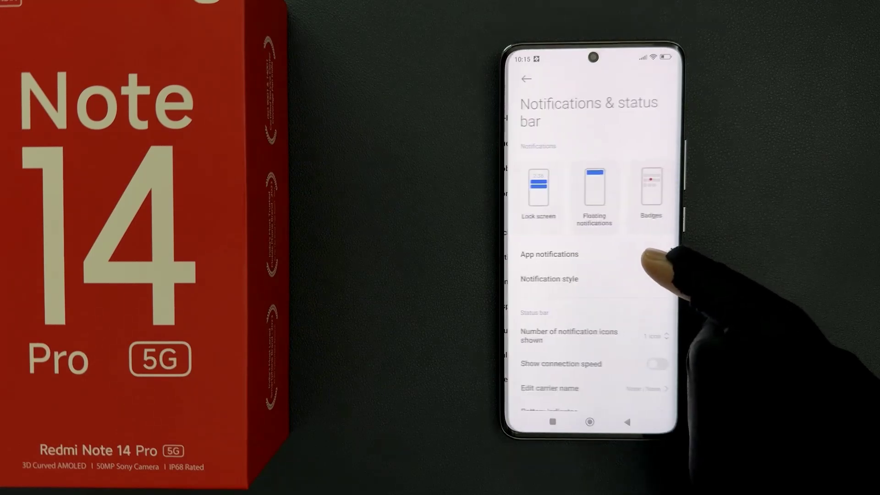
pyautogui.moveTo(618, 330); pyautogui.dragTo(619, 213)
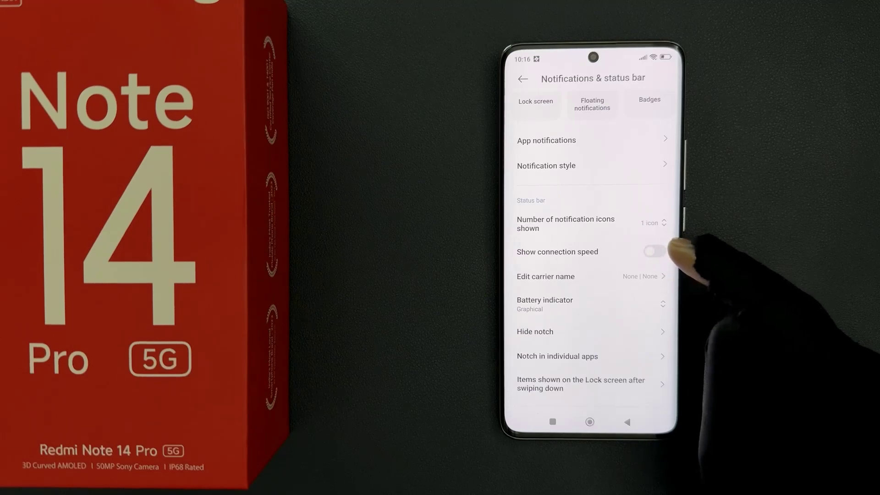
# Step: Turn on 'Show connection speed' so the speed appears in the status bar, then go back
pyautogui.click(653, 252)
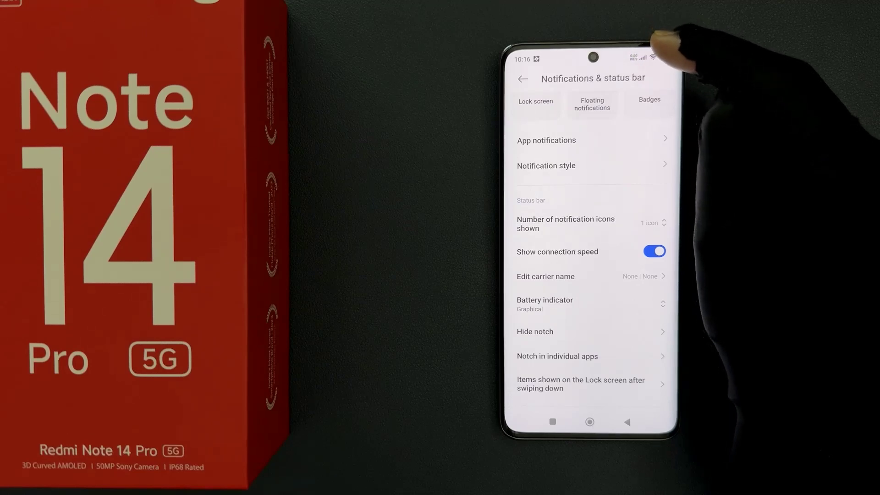
pyautogui.click(522, 78)
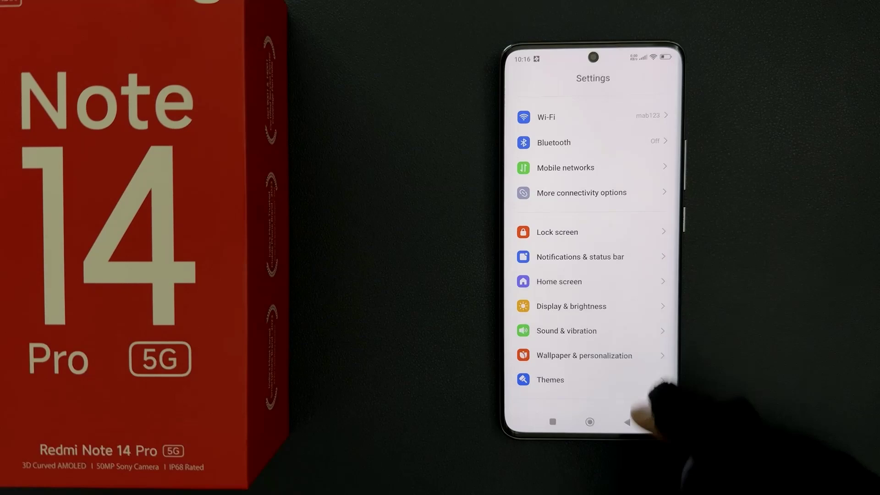